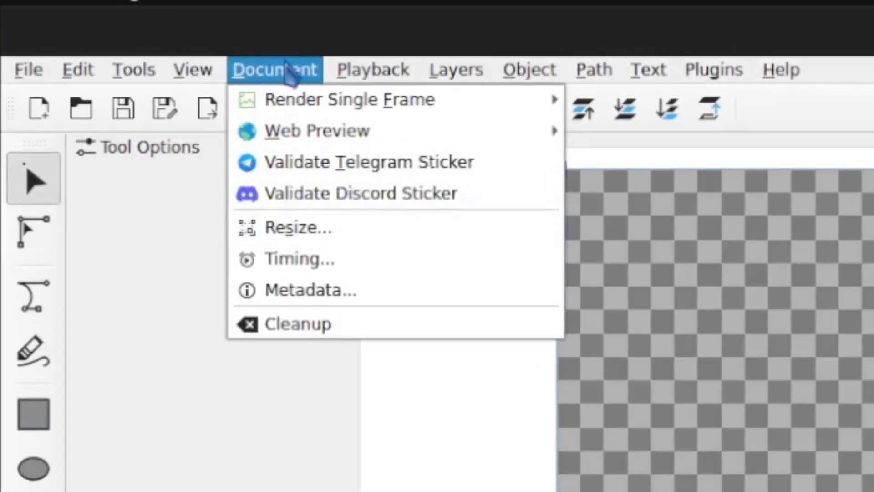
- Set the document timing to 30 frames, 1 second at 30 FPS
left_click(300, 259)
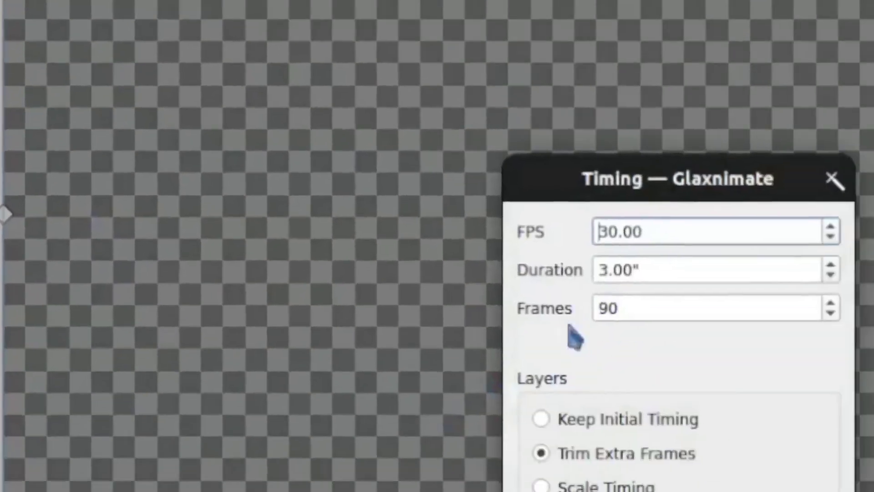
double_click(660, 307)
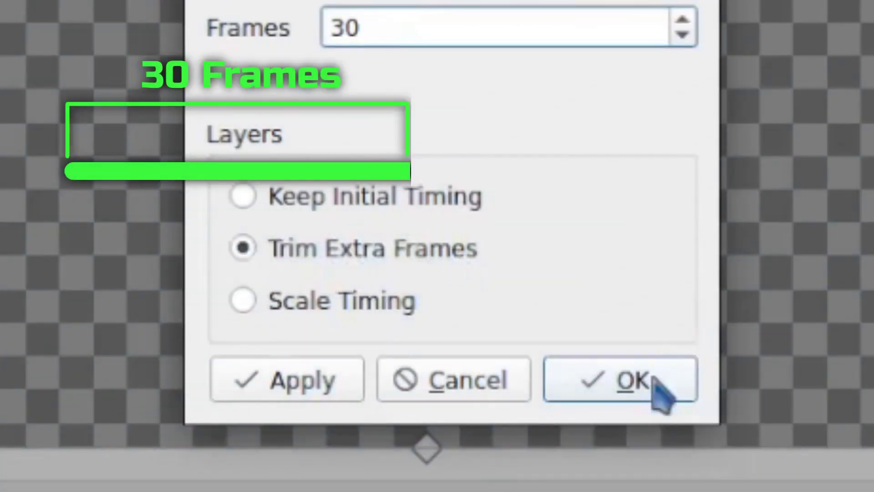
left_click(660, 393)
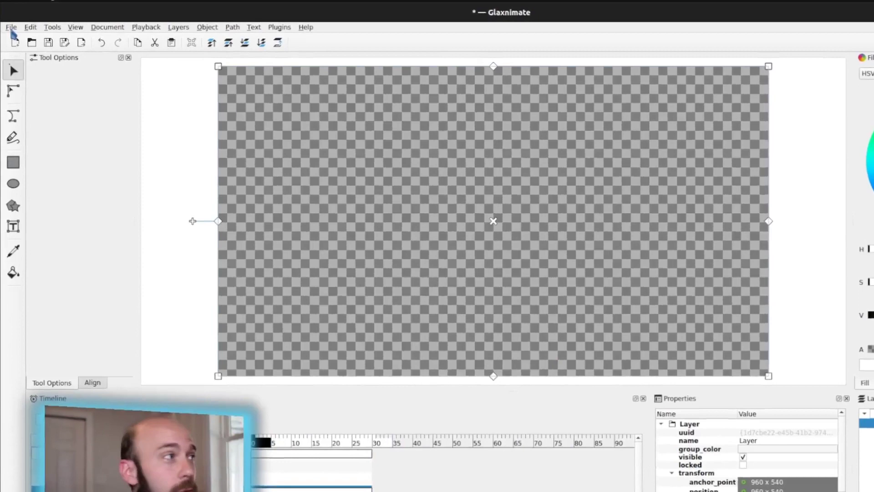
- Draw a rectangle spanning the full canvas, top-left to bottom-right, as the background
left_click(15, 164)
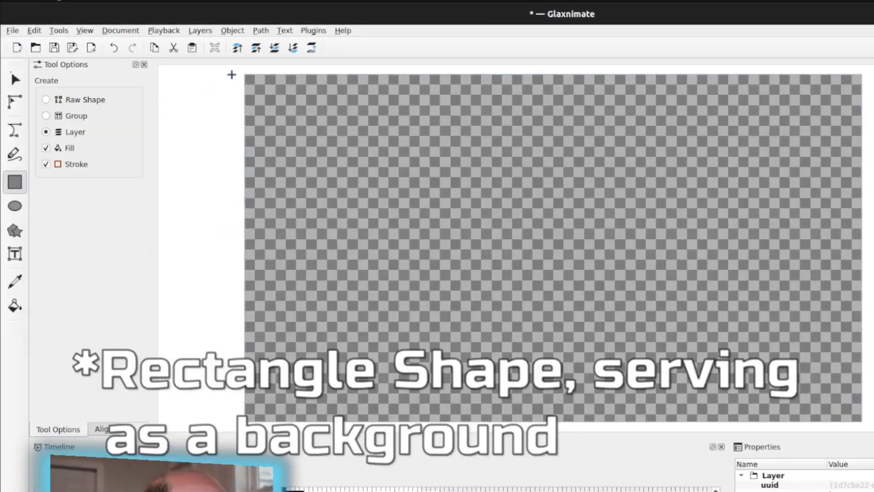
left_click_drag(237, 72, 862, 426)
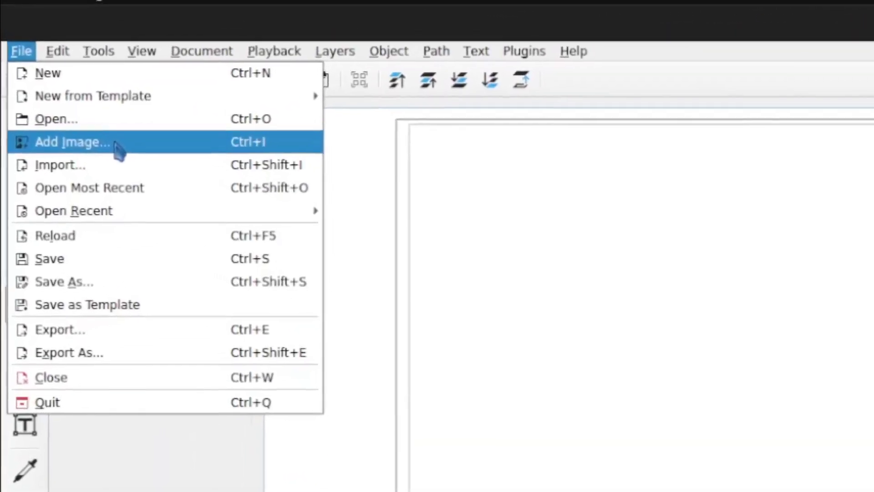
- Import the body image guy1_body.png into the scene
left_click(105, 132)
scroll(833, 489, "down", 2)
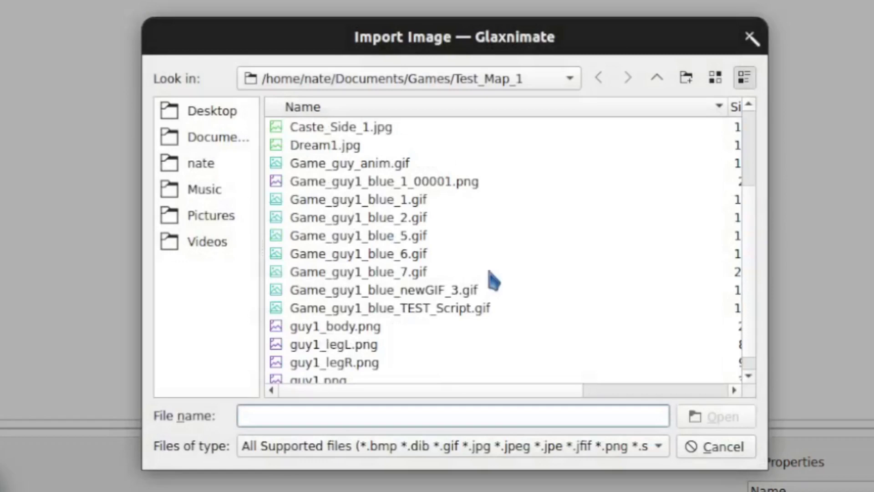
scroll(494, 287, "down", 1)
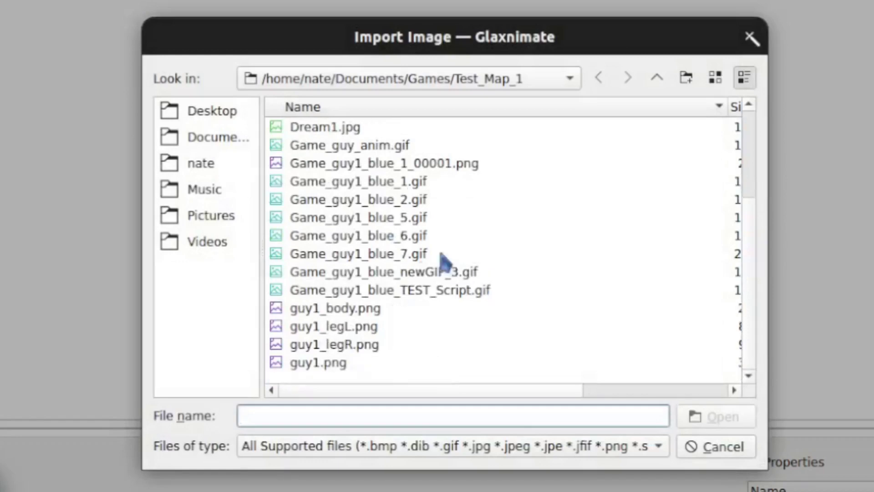
left_click(373, 315)
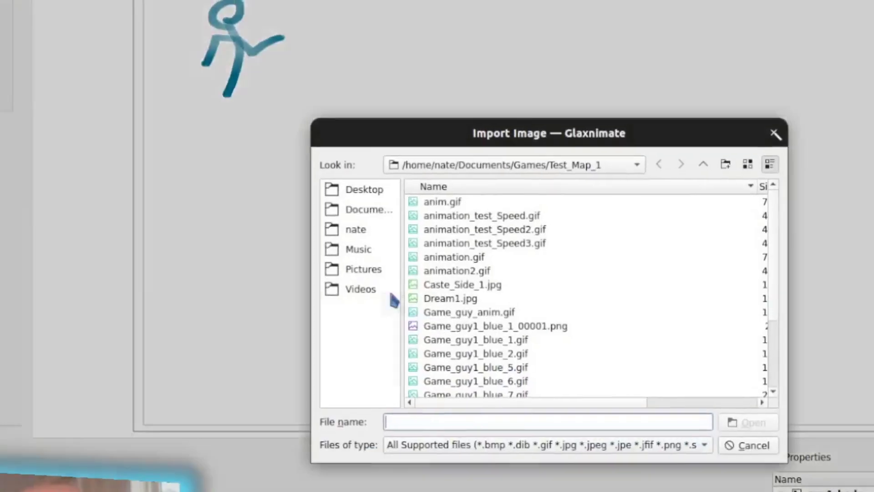
- Import the leg images guy1_legL.png and guy1_legR.png
scroll(524, 364, "down", 3)
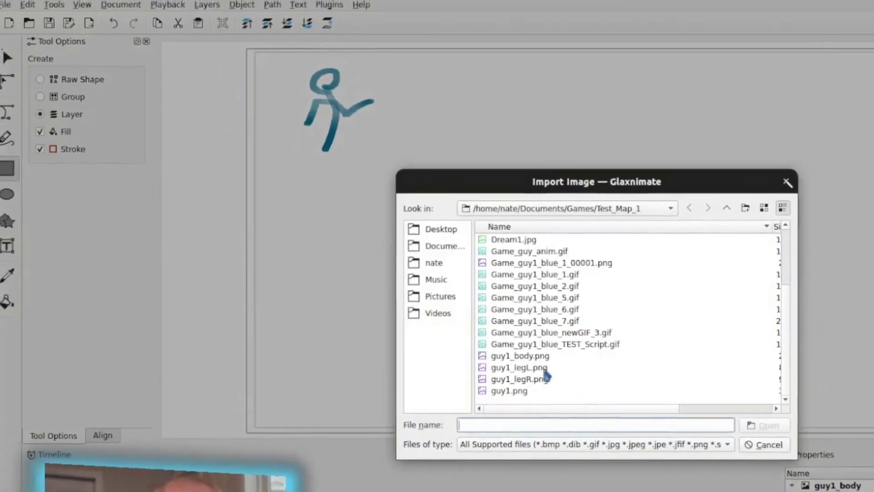
left_click(514, 364)
left_click(765, 425)
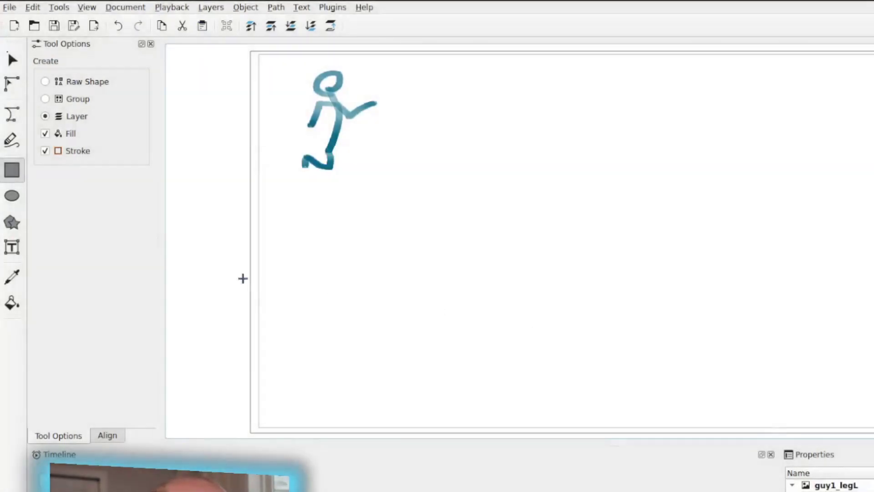
left_click(9, 8)
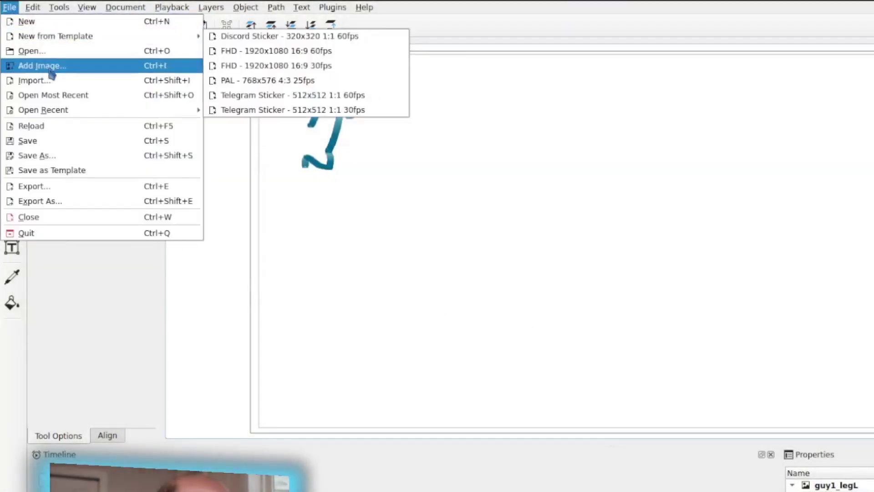
left_click(27, 65)
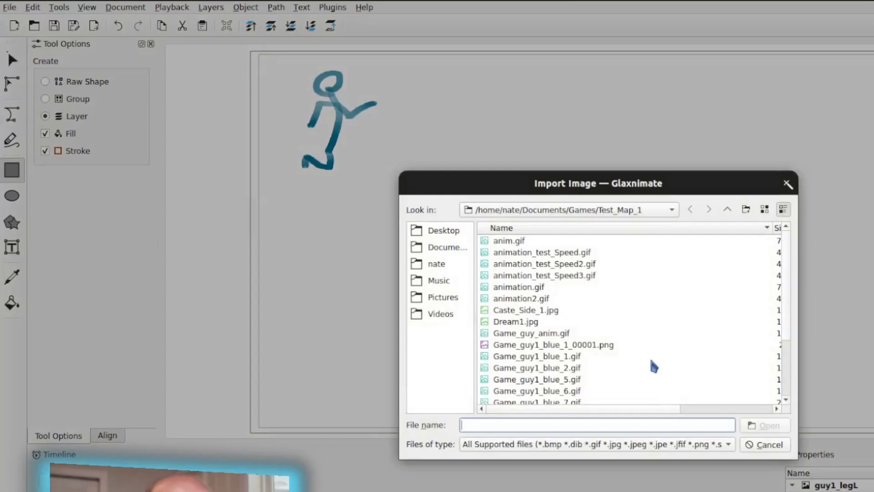
scroll(654, 367, "down", 3)
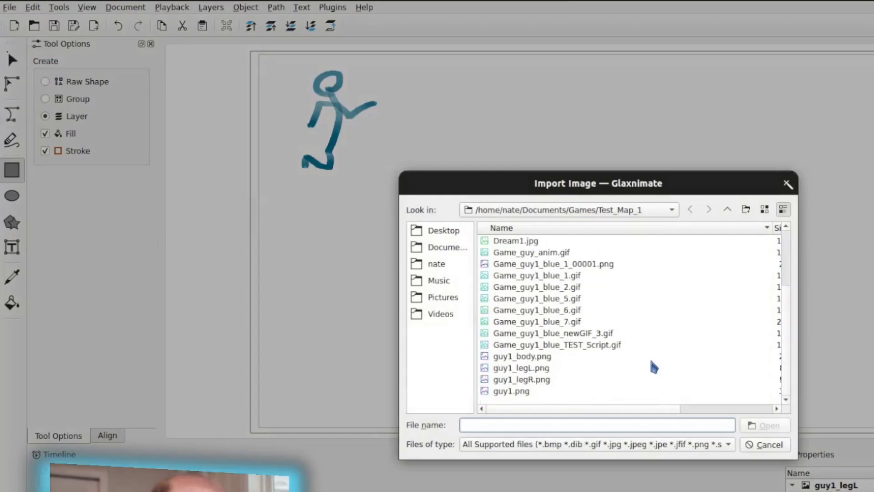
left_click(549, 383)
left_click(757, 425)
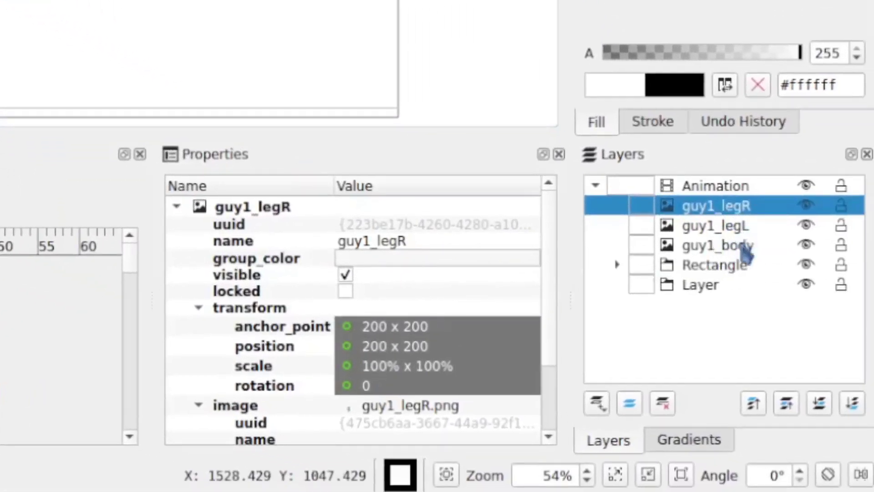
- Move the three stick-figure image layers into the Layer group
left_click(728, 250, "shift")
left_click_drag(720, 214, 720, 306)
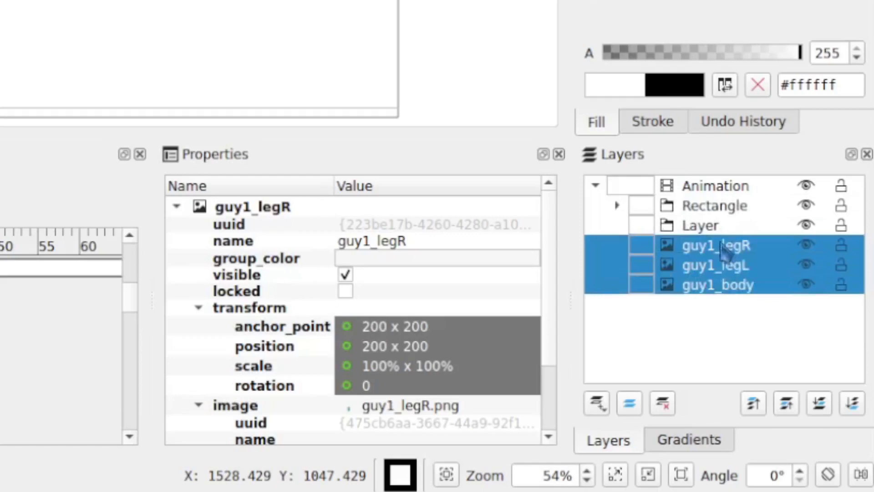
left_click_drag(724, 250, 703, 226)
left_click(618, 225)
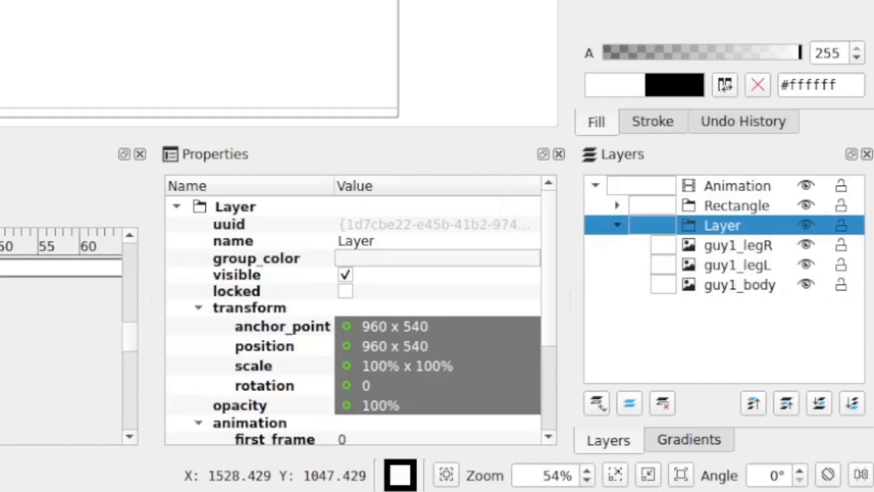
- Position the Layer group above the Rectangle background group
left_click_drag(724, 226, 724, 187)
left_click(596, 181)
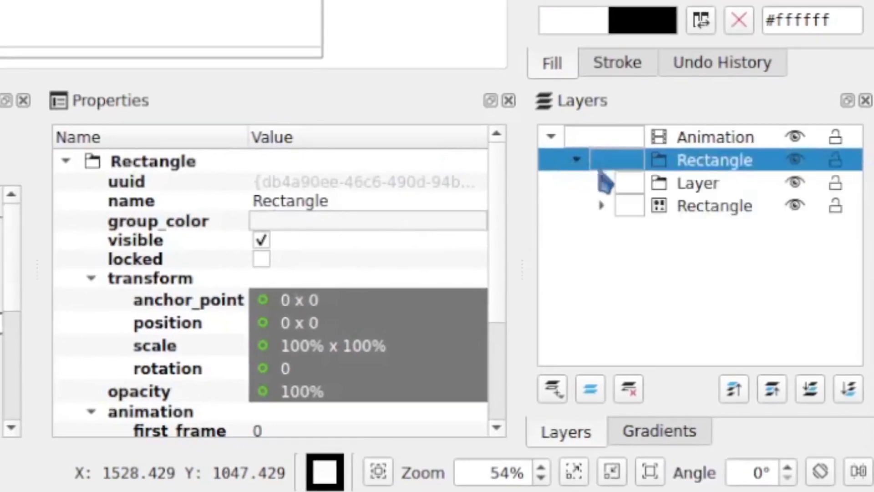
left_click_drag(678, 191, 697, 145)
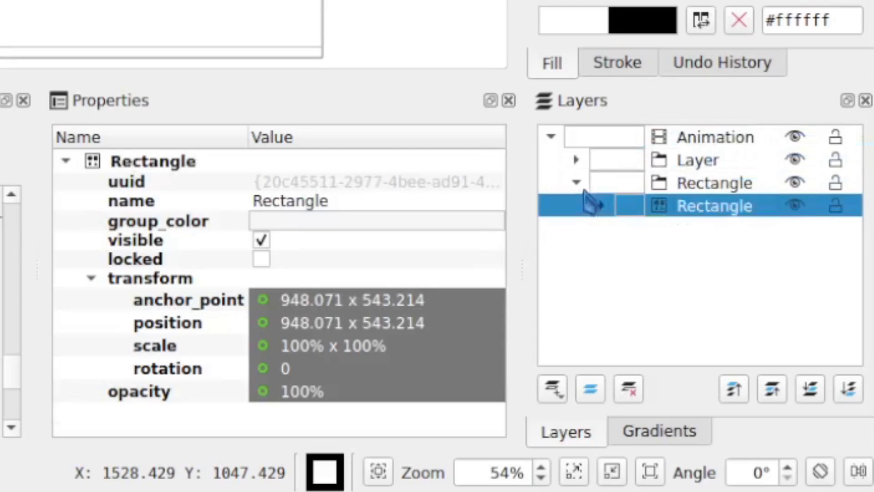
left_click(686, 162)
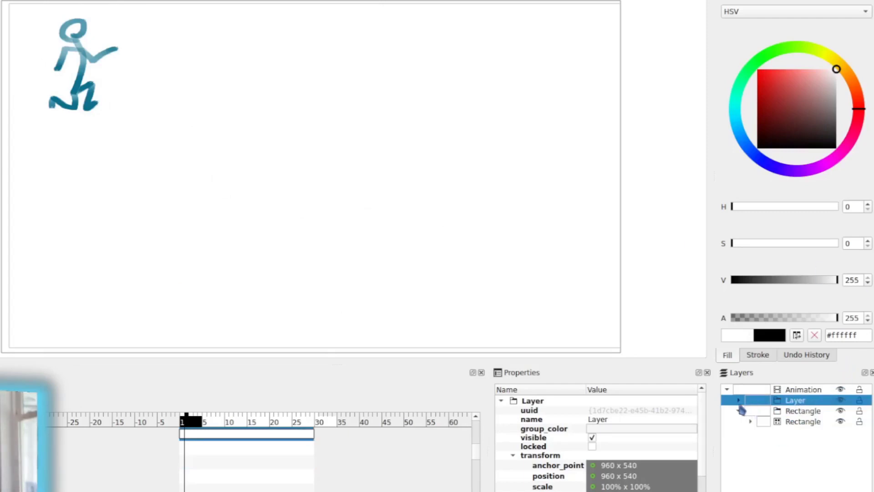
- Select the Layer group and drag the stick figure toward the canvas centre
left_click(739, 401)
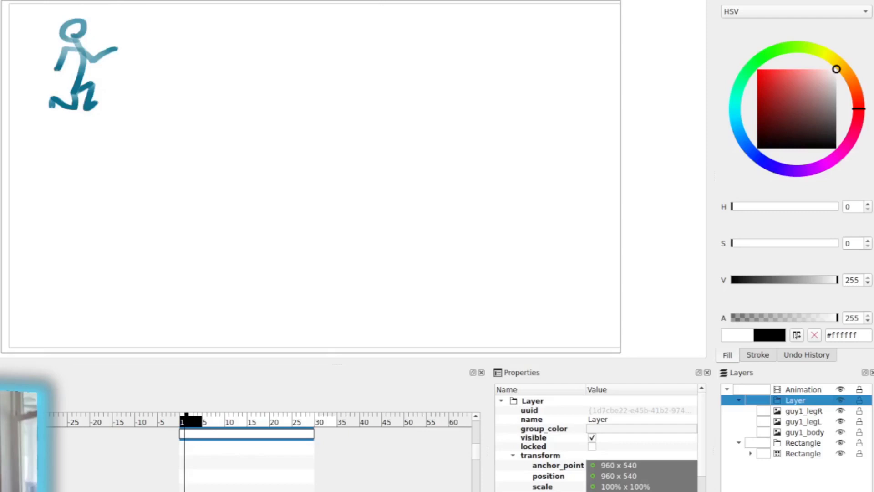
left_click(101, 121)
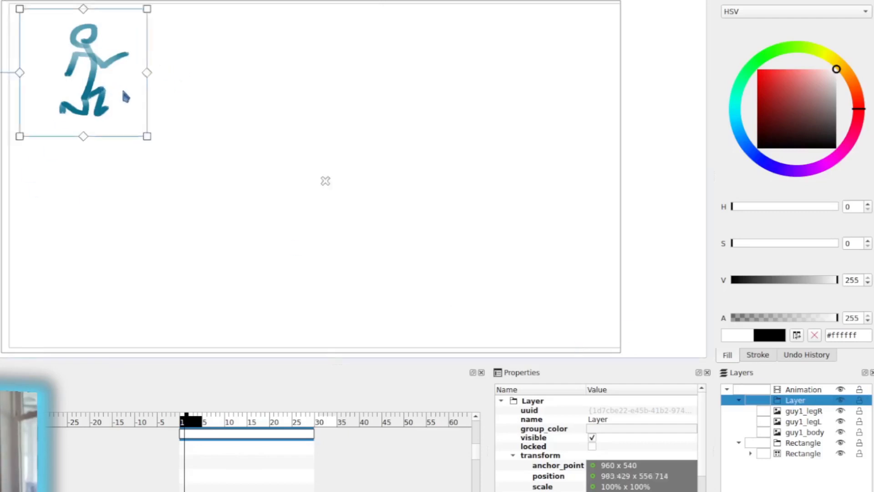
left_click_drag(116, 95, 292, 159)
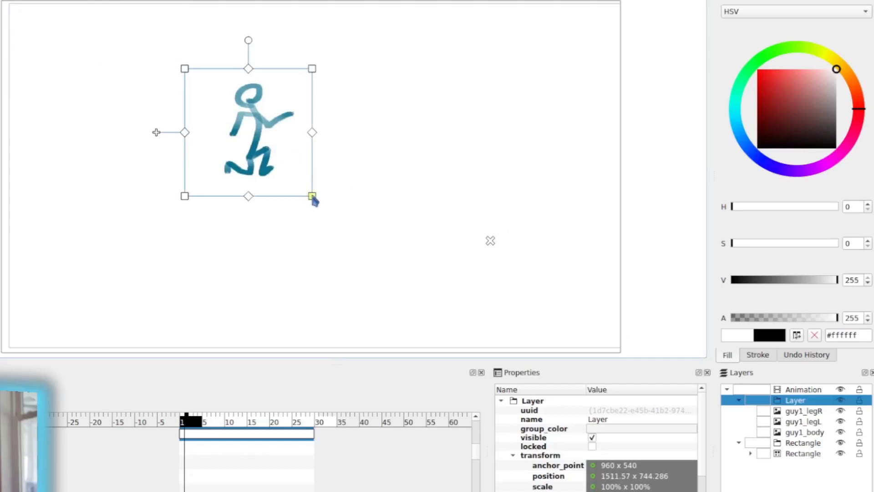
- Enlarge the stick figure to about 147% and recentre it
left_click_drag(314, 199, 344, 228)
key("ctrl+z")
left_click_drag(316, 202, 230, 180)
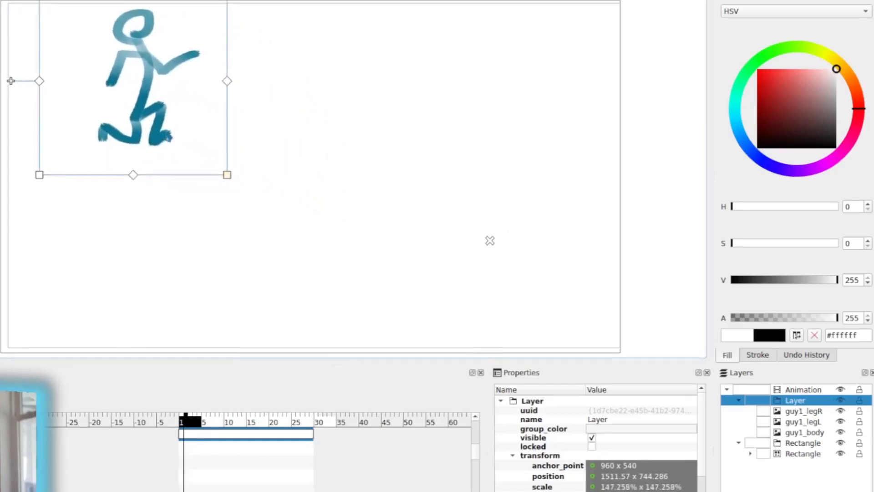
left_click_drag(191, 129, 352, 205)
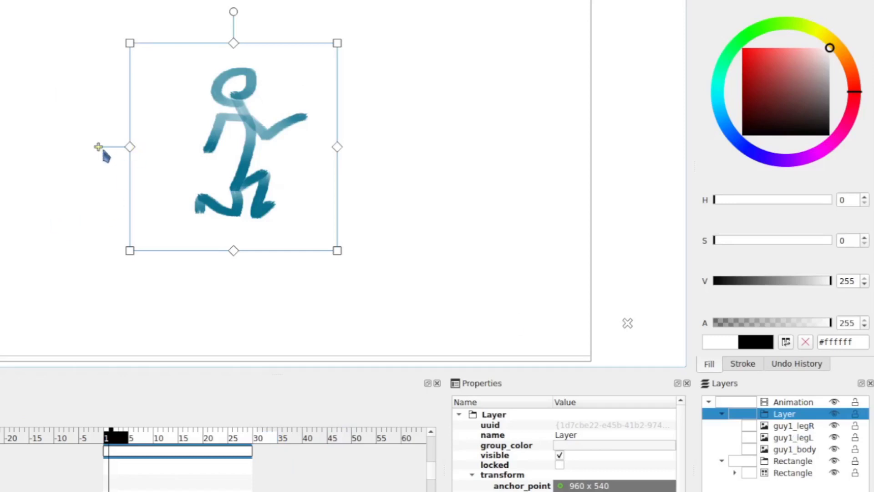
- At frame 30, rotate guy1_legR about its hip to 110.143° and nudge it right
left_click(798, 426)
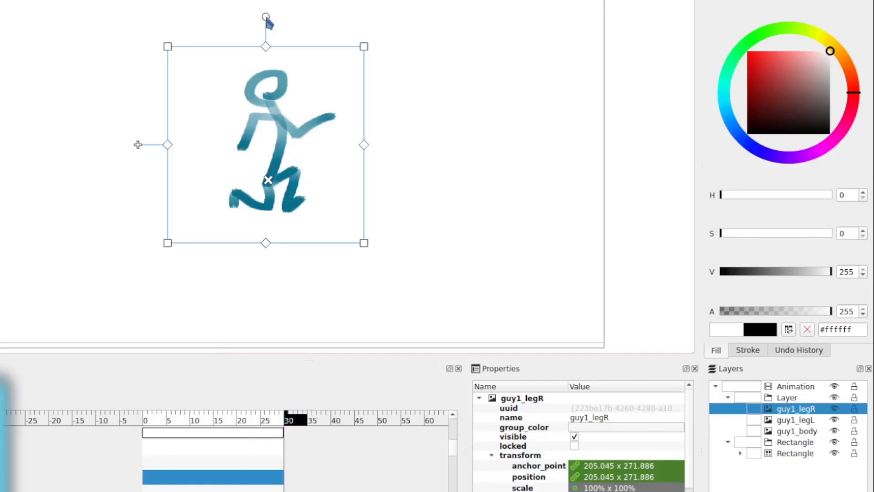
left_click_drag(266, 17, 284, 18)
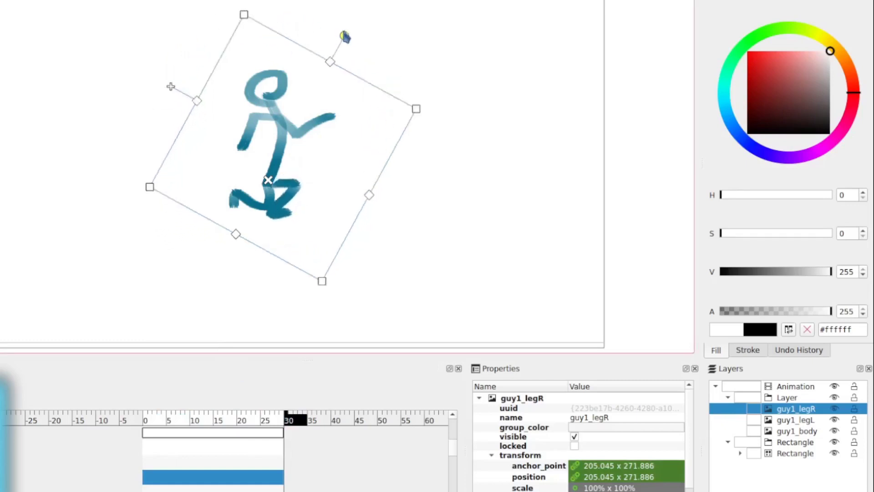
mouse_move(344, 35)
left_mouse_down()
mouse_move(443, 80)
mouse_move(557, 167)
left_mouse_up()
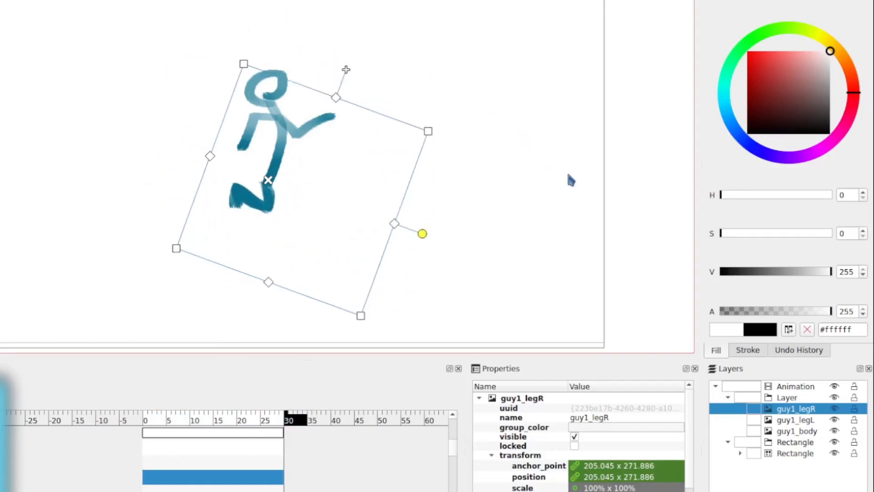
left_click_drag(338, 179, 341, 178)
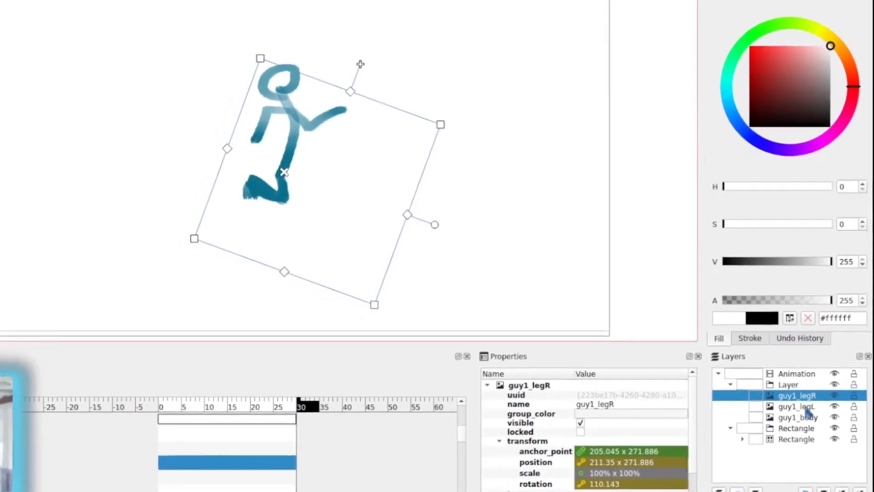
- Rotate guy1_legL about its hip pivot to 265.77° at frame 30
left_click(804, 407)
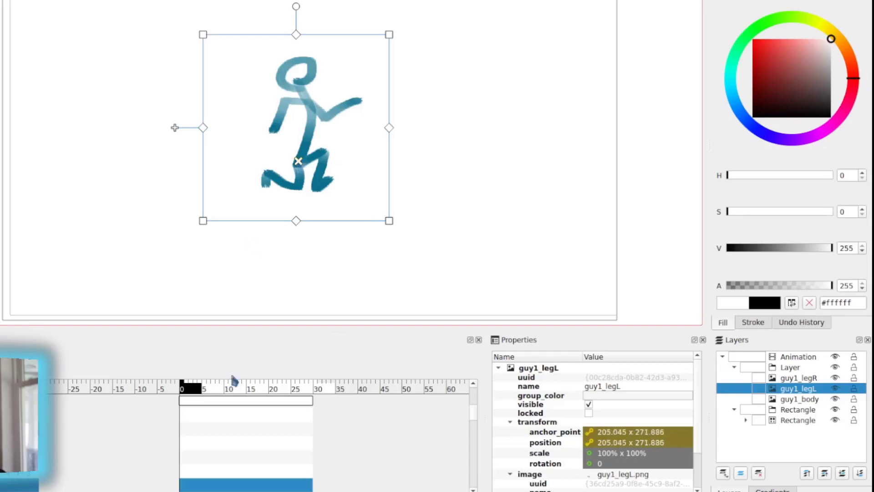
left_click_drag(189, 394, 260, 395)
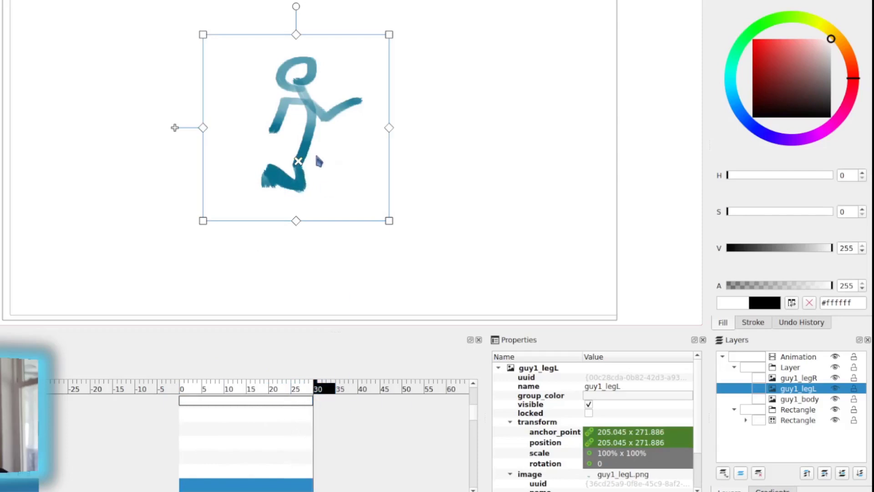
left_click_drag(297, 10, 41, 92)
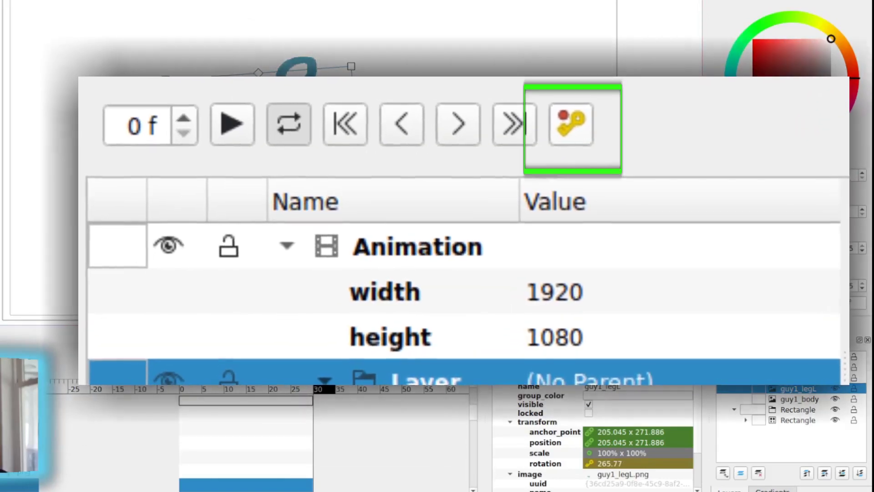
left_click(205, 399)
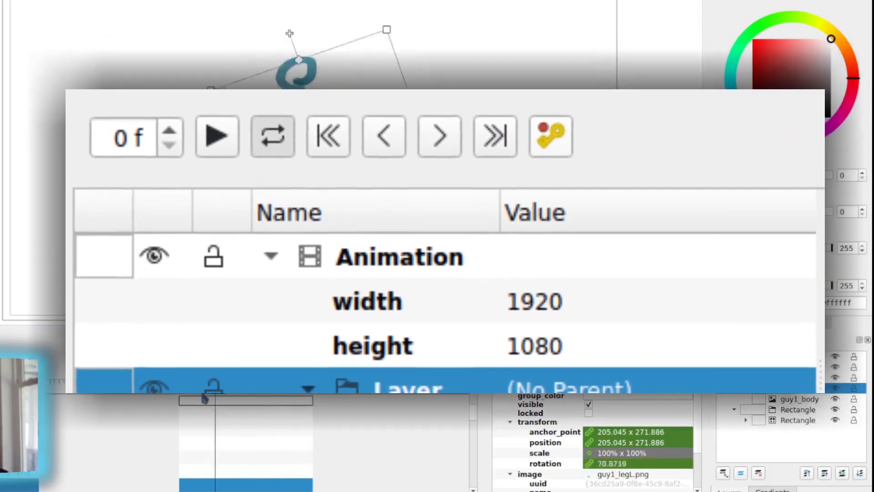
left_click(328, 397)
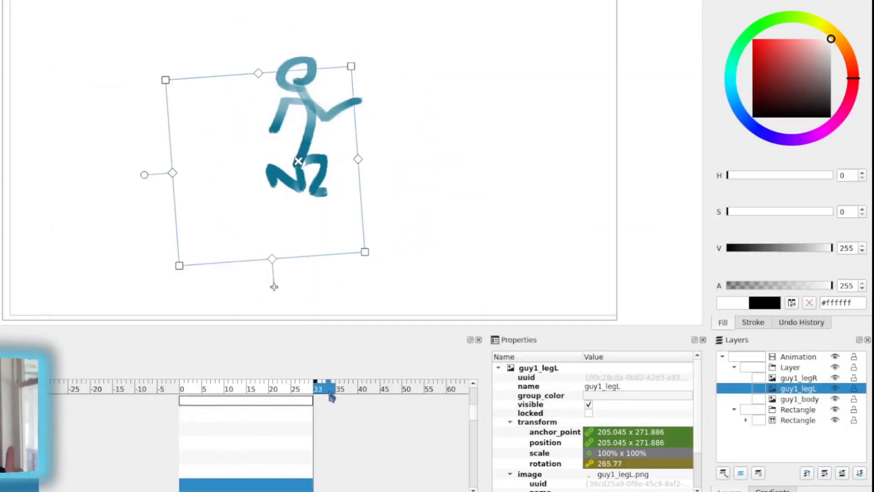
left_click_drag(331, 397, 223, 386)
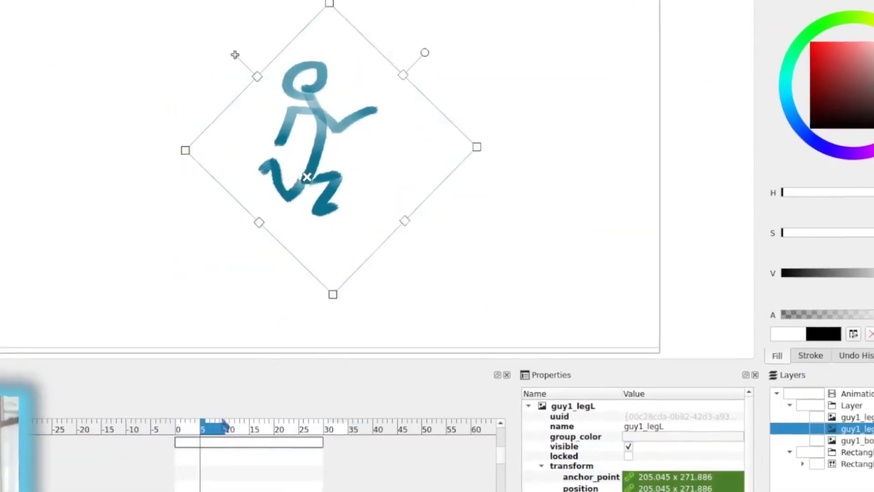
left_click_drag(223, 423, 327, 432)
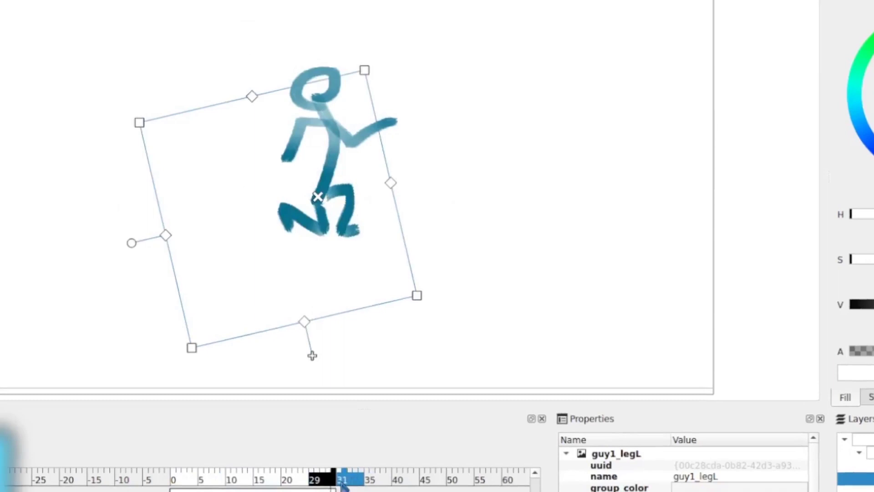
left_click_drag(343, 486, 337, 485)
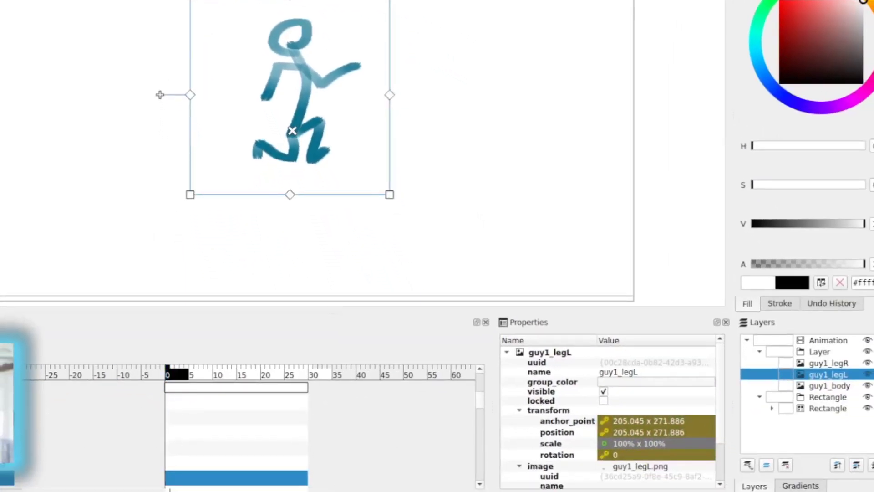
left_click_drag(223, 383, 252, 380)
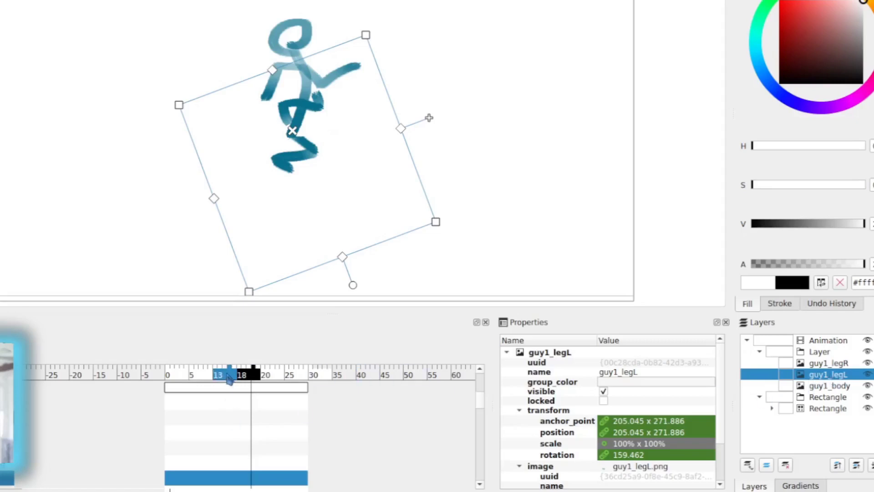
left_click_drag(228, 377, 167, 385)
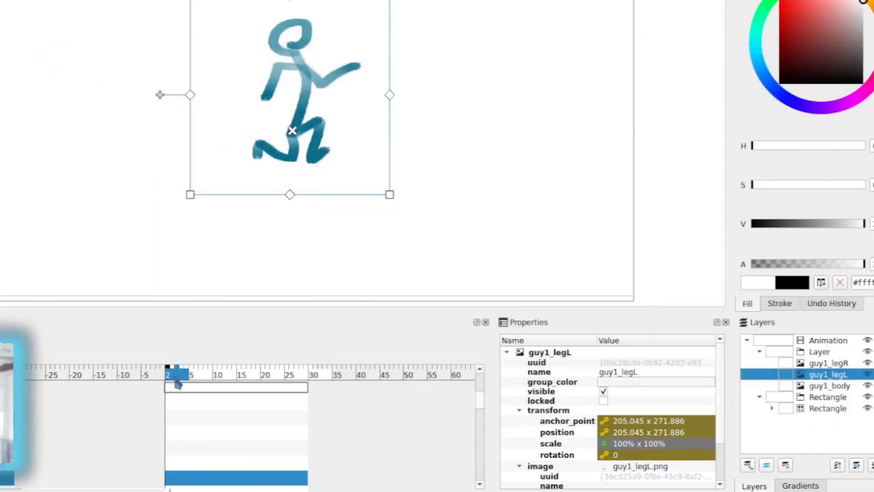
left_click_drag(166, 385, 334, 386)
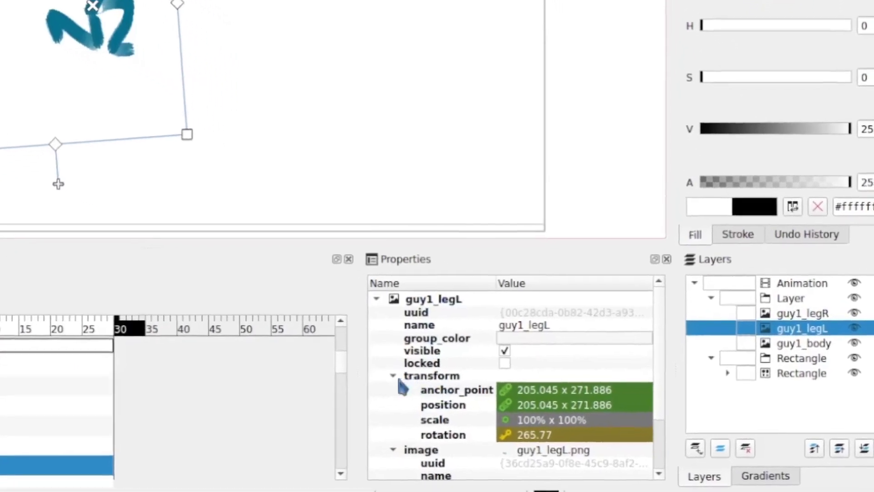
- Try left-leg rotation values of -60 and -70 in Properties
left_click(467, 423)
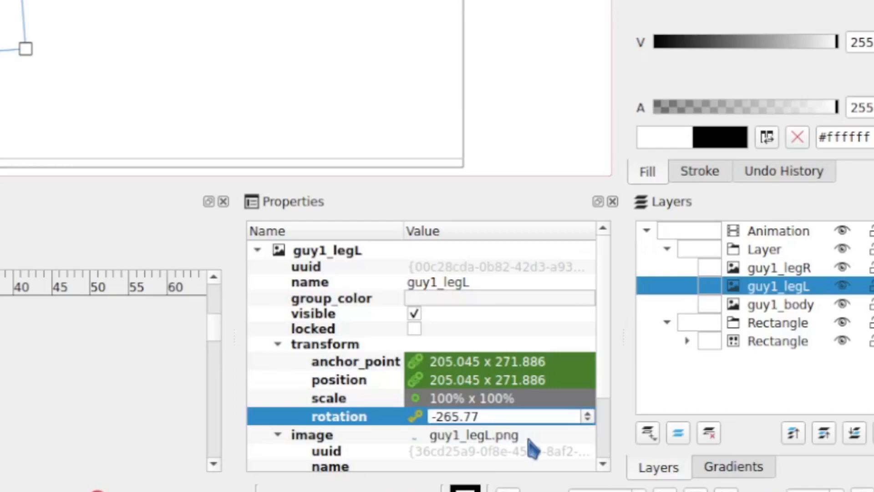
type("60")
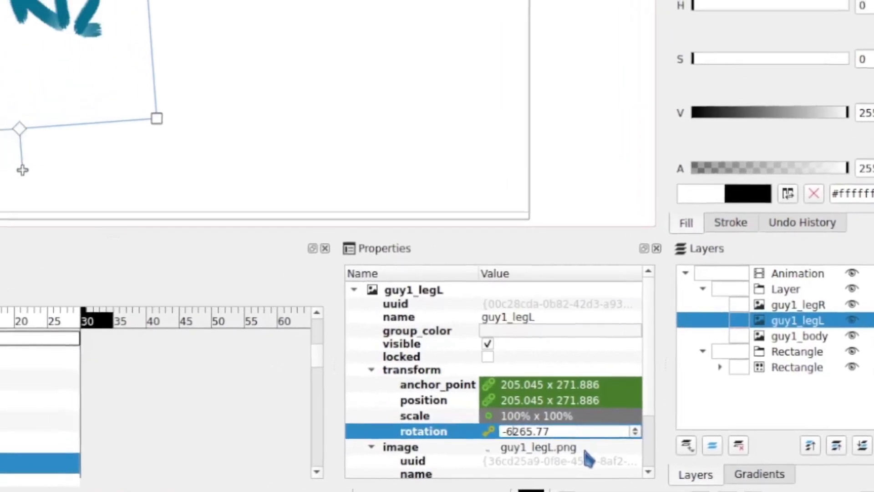
key("Delete")
key("Delete")
key("Delete")
key("Delete")
key("Delete")
key("Delete")
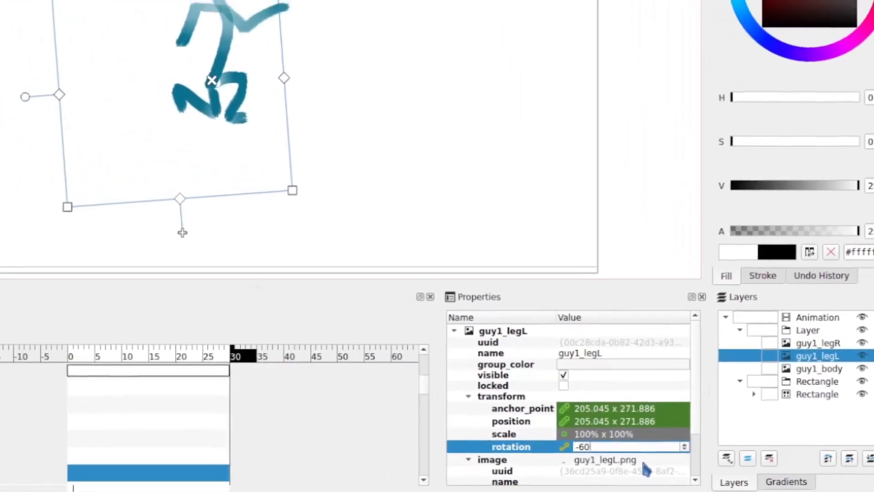
key("Return")
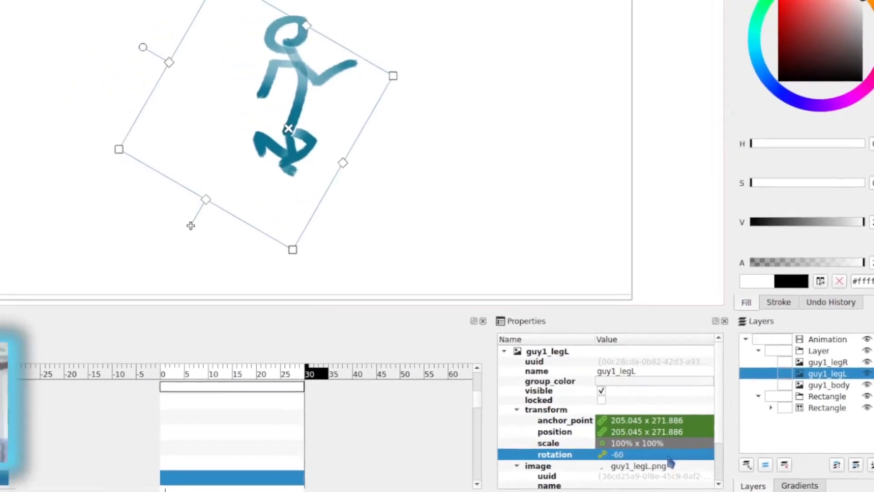
key("BackSpace")
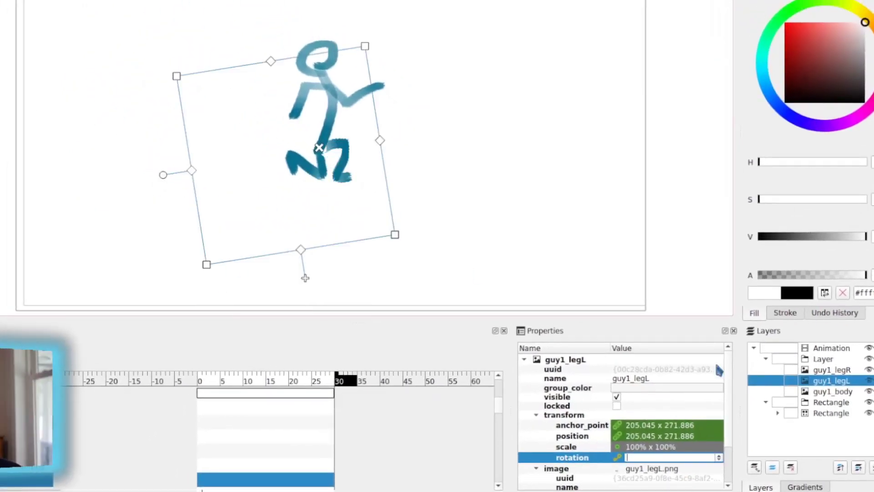
type("70")
key("Return")
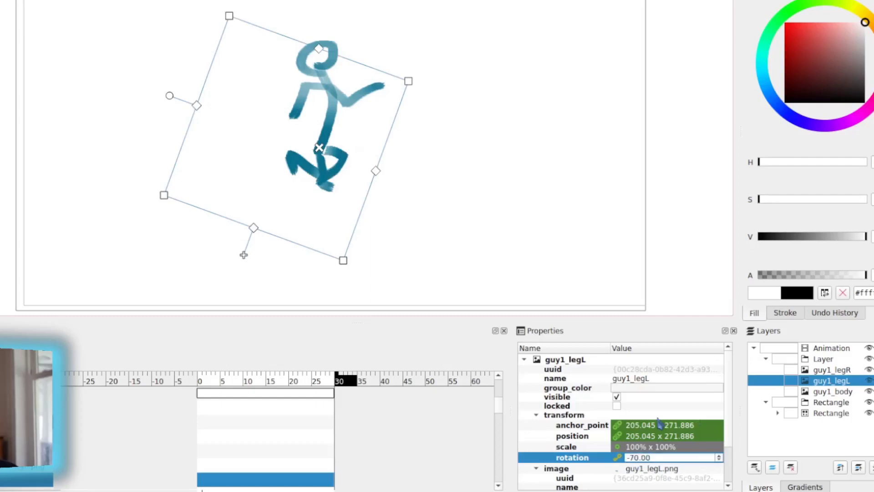
- Try -80, -90 and -120, then settle the left leg's rotation at -110
type("-80")
key("Return")
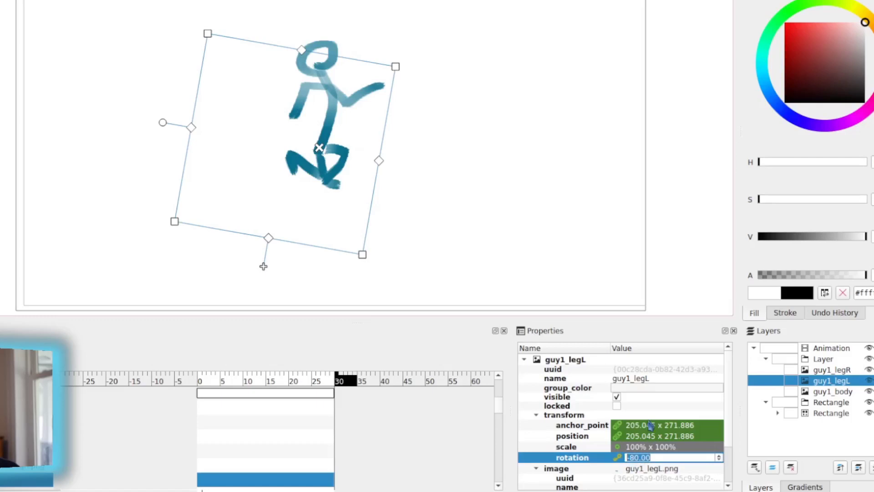
type("-")
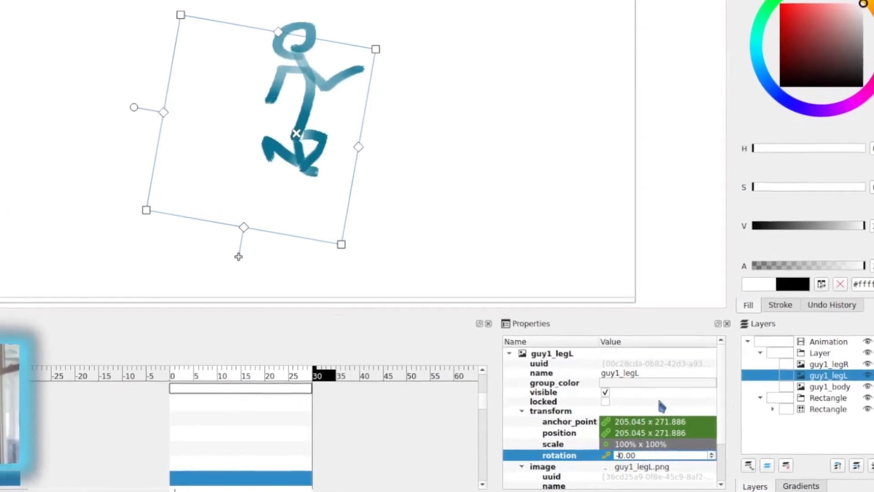
type("9")
key("Return")
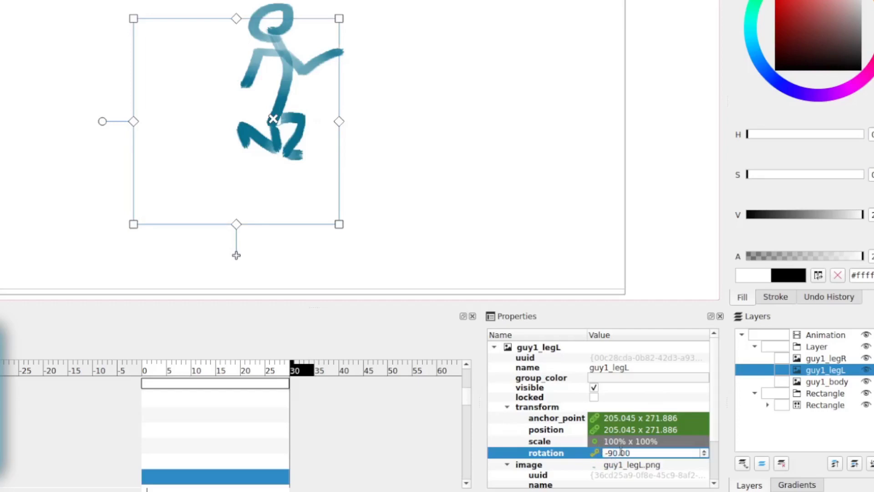
key("Return")
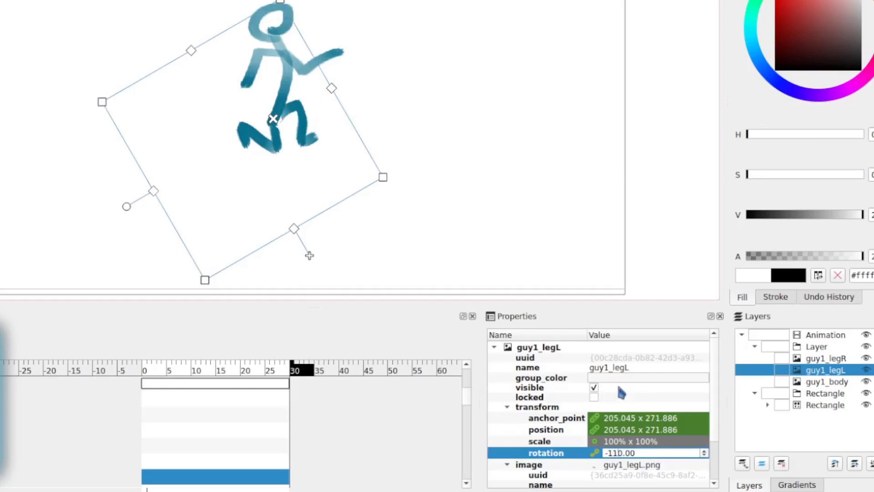
key("Return")
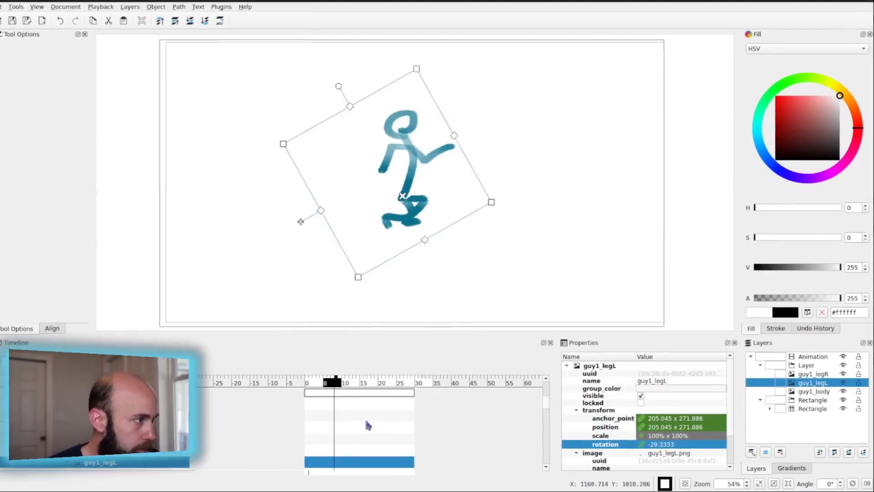
- Stop playback and move the Layer group to the canvas's left edge at frame 0
key("space")
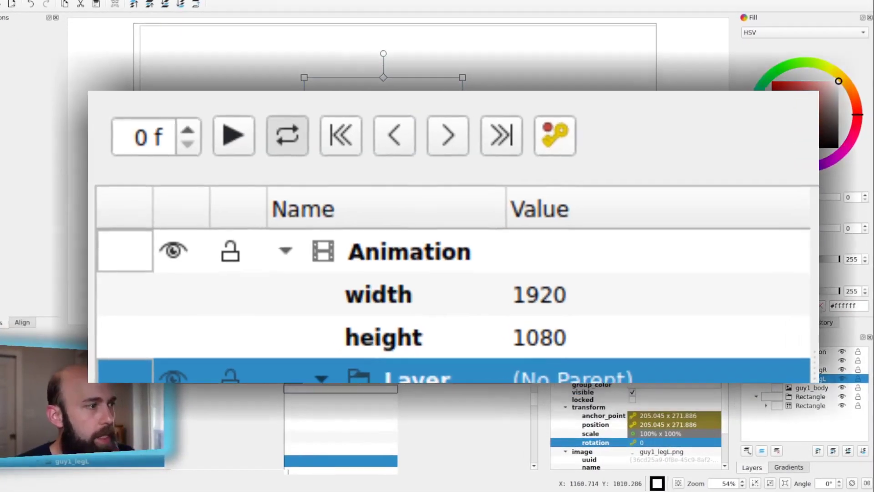
left_click(863, 360)
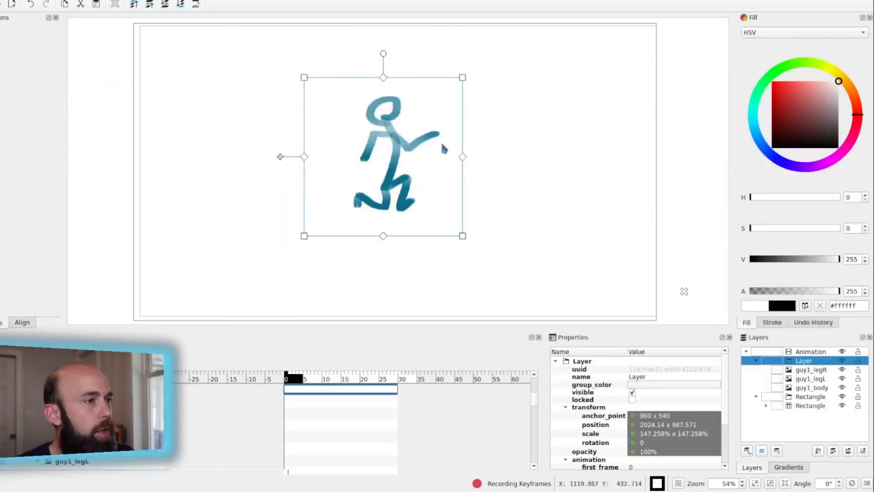
left_click_drag(443, 163, 113, 176)
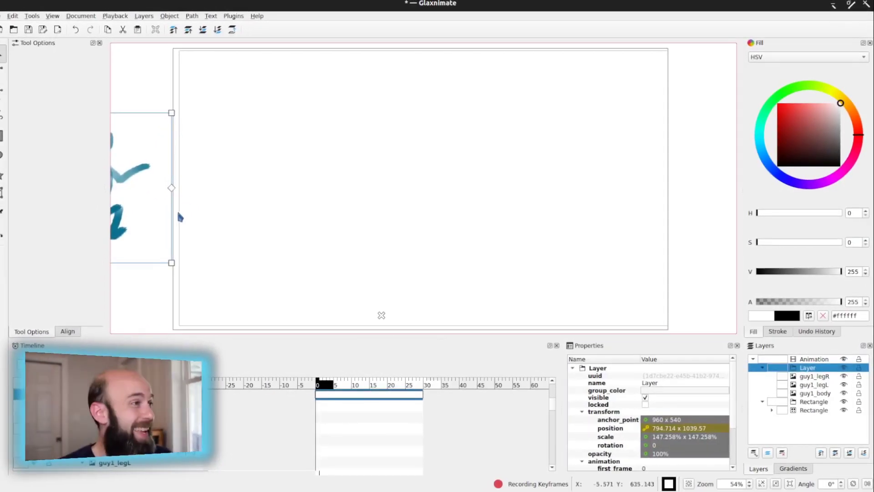
- At frame 30, scale the figure to 327.555% and move it to 4756.52 x 1644.84
left_click_drag(326, 388, 412, 388)
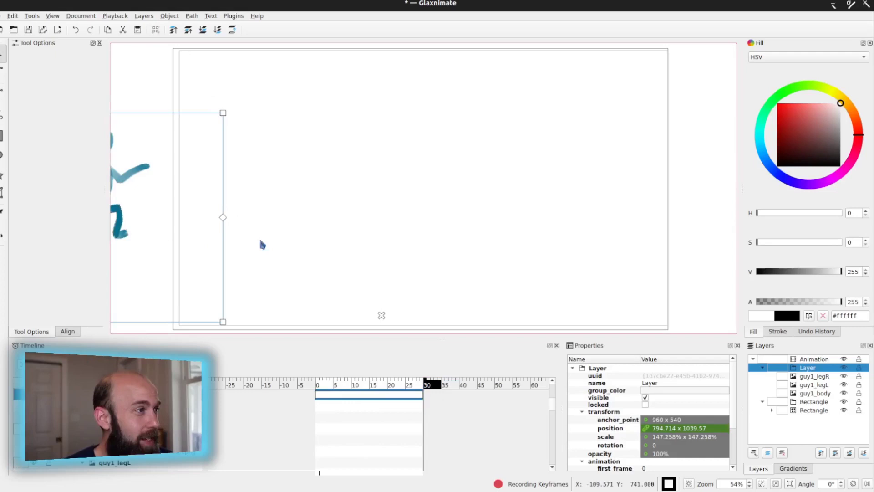
left_click_drag(262, 245, 803, 239)
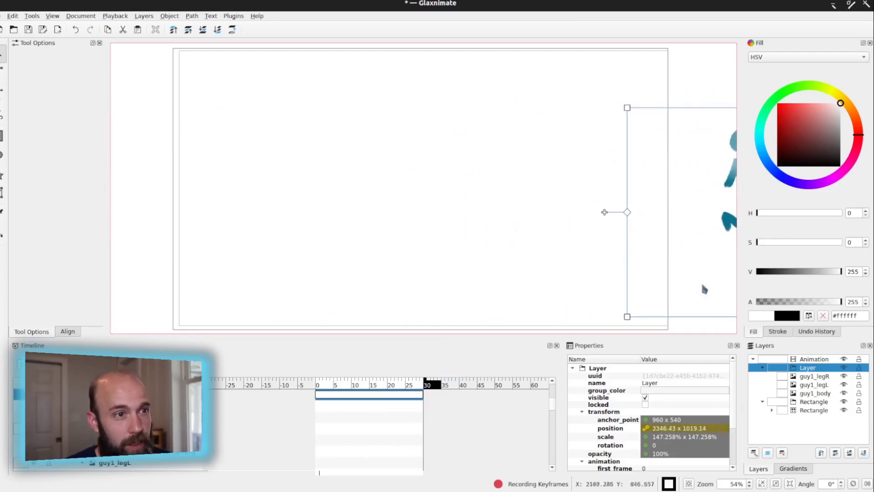
scroll(704, 290, "down", 5)
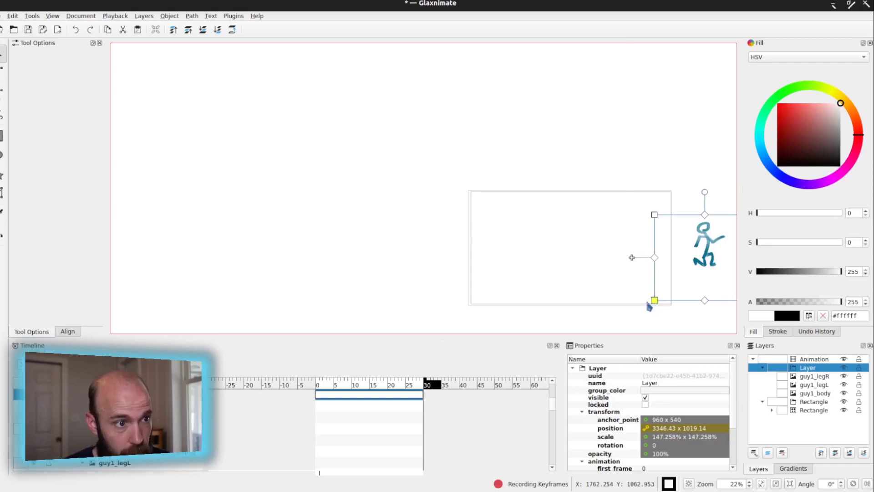
left_click_drag(643, 309, 628, 313)
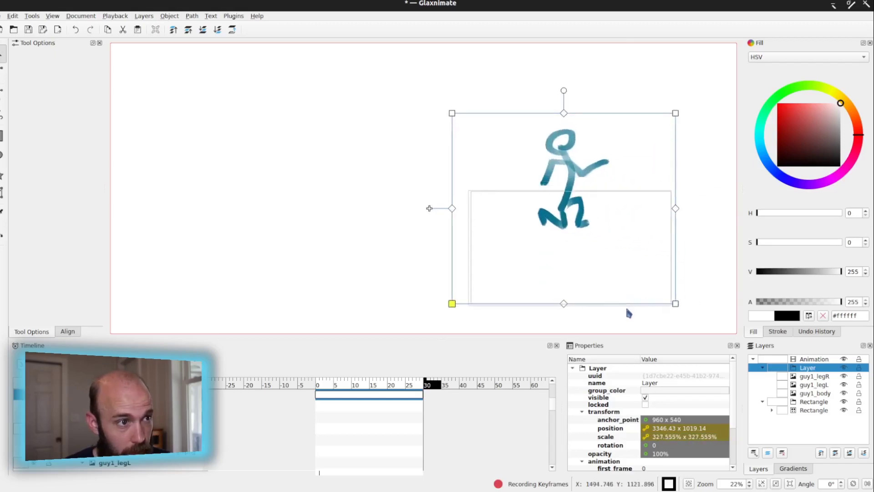
left_click_drag(539, 246, 688, 307)
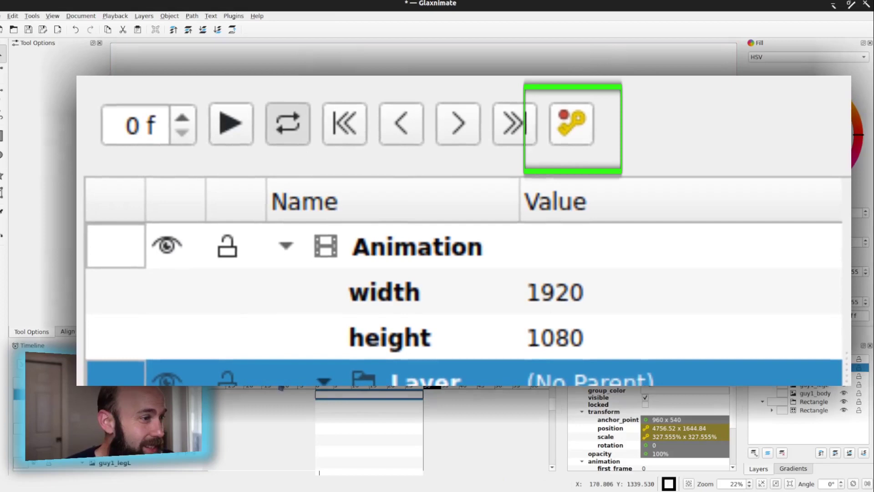
left_click(688, 483)
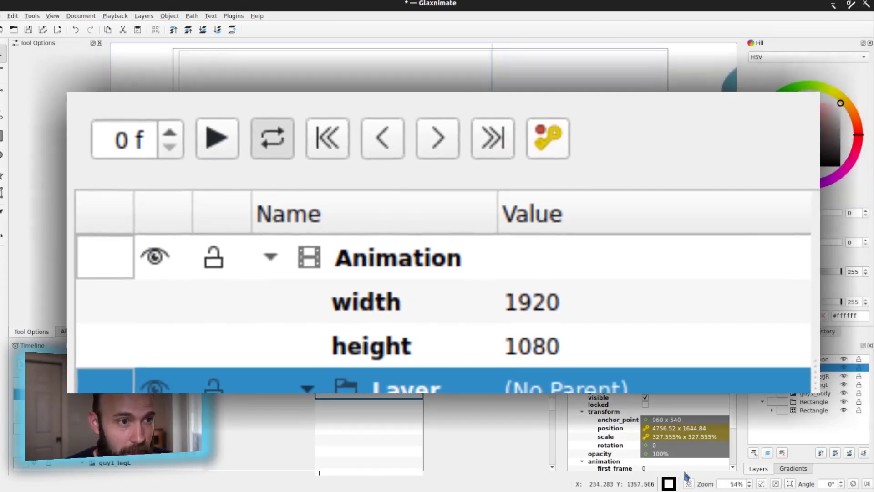